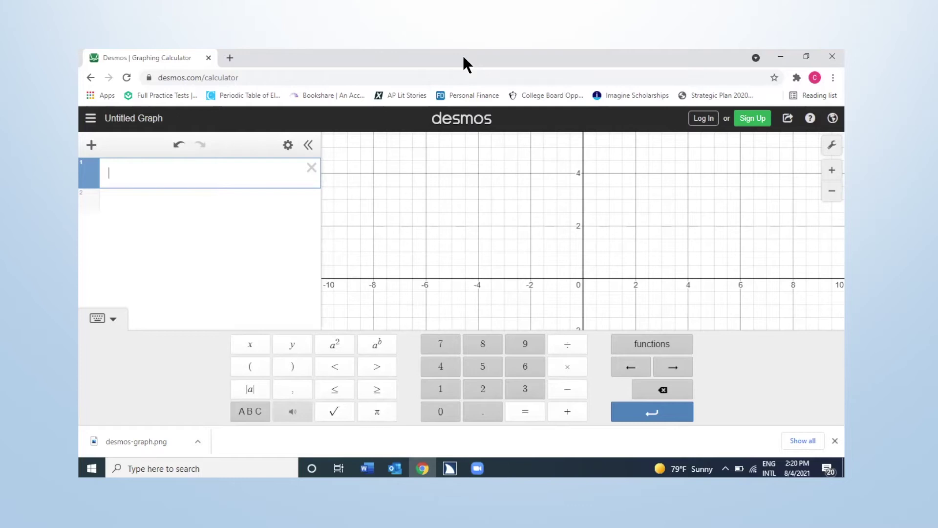
Enter the equation y=x^2 in Desmos's first expression line
text(y=)
text(x)
text(^)
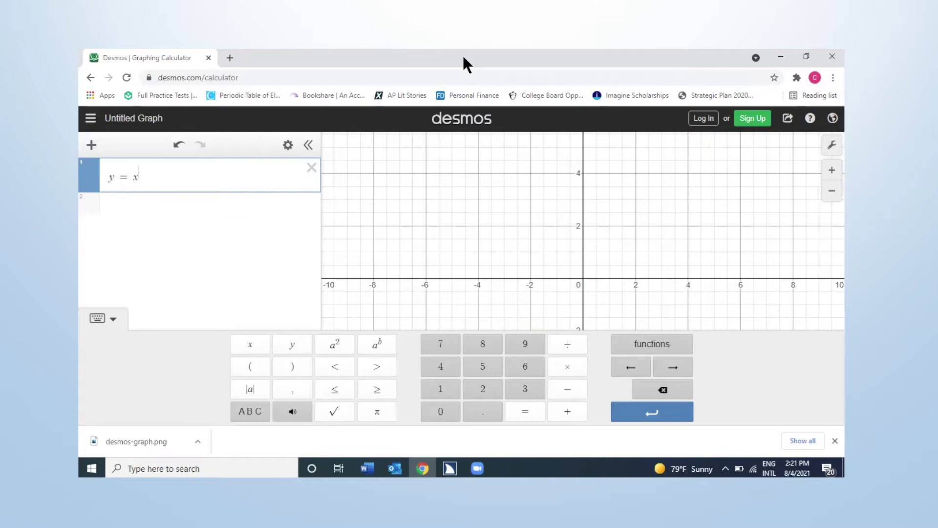
text(2)
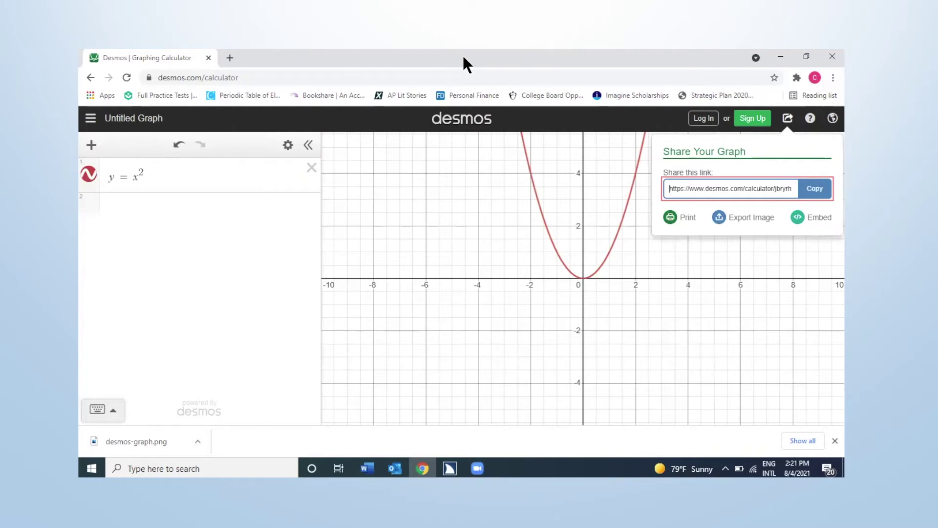
Open the Export Your Graph image window from Desmos's share popup
key(Tab)
key(Tab)
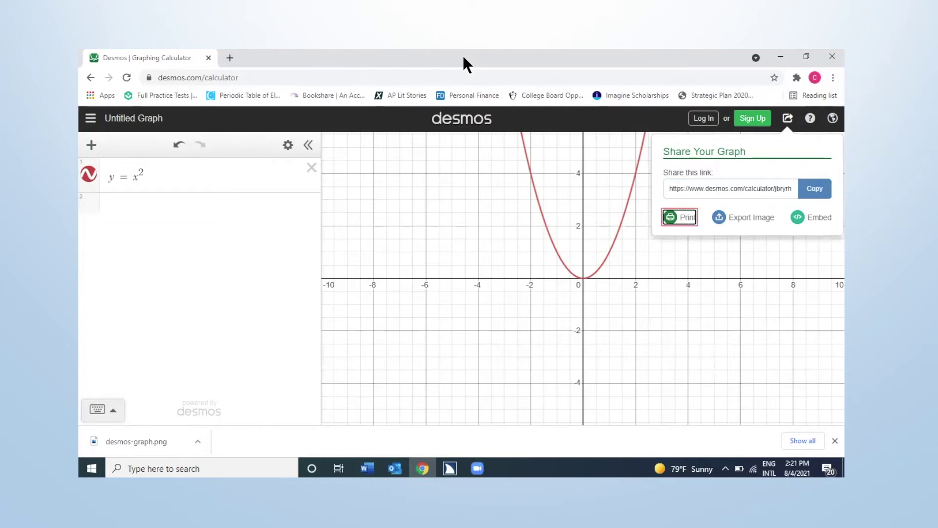
key(Tab)
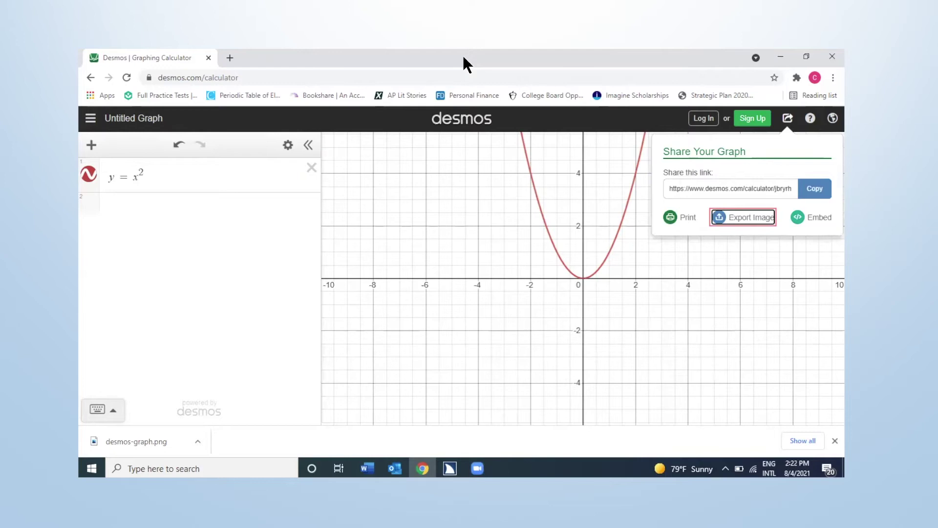
key(Return)
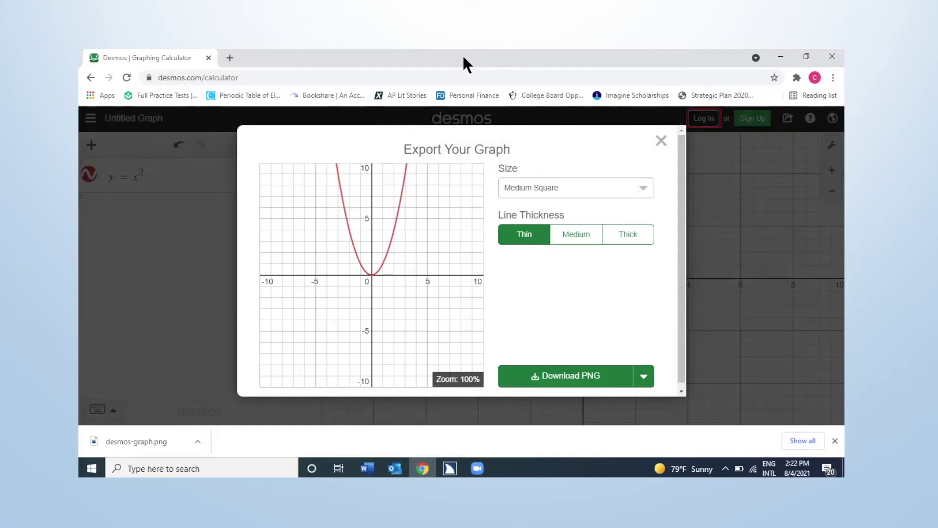
Close the Chrome downloads bar
key(shift+Tab)
key(shift+Tab)
key(shift+Tab)
key(shift+Tab)
key(shift+Tab)
key(shift+Tab)
key(shift+Tab)
key(Tab)
key(Tab)
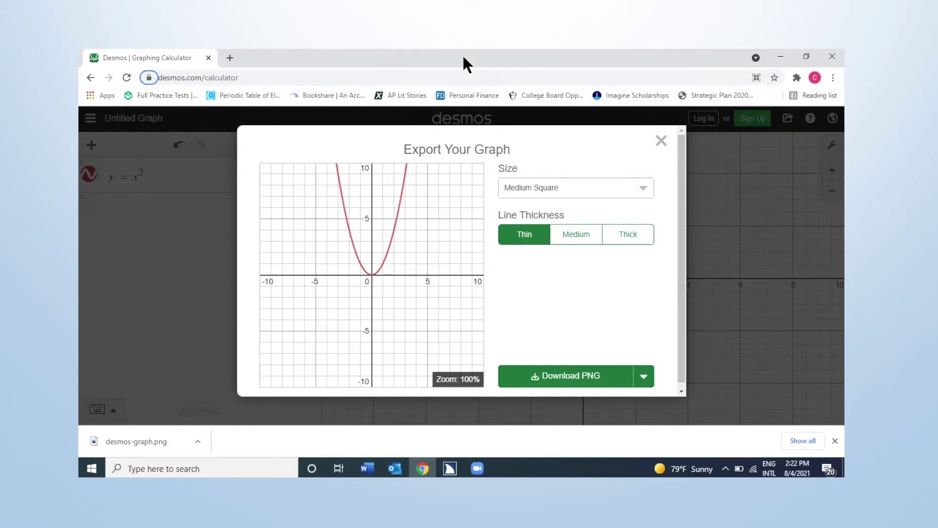
key(shift+Tab)
key(space)
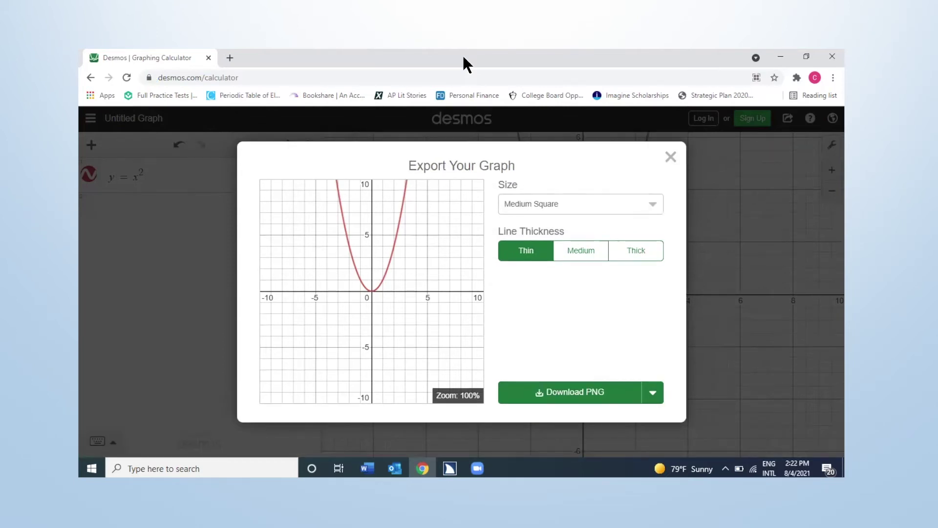
Download the parabola graph as PNG, saving desmos-graph (1).png
key(Tab)
key(shift+Tab)
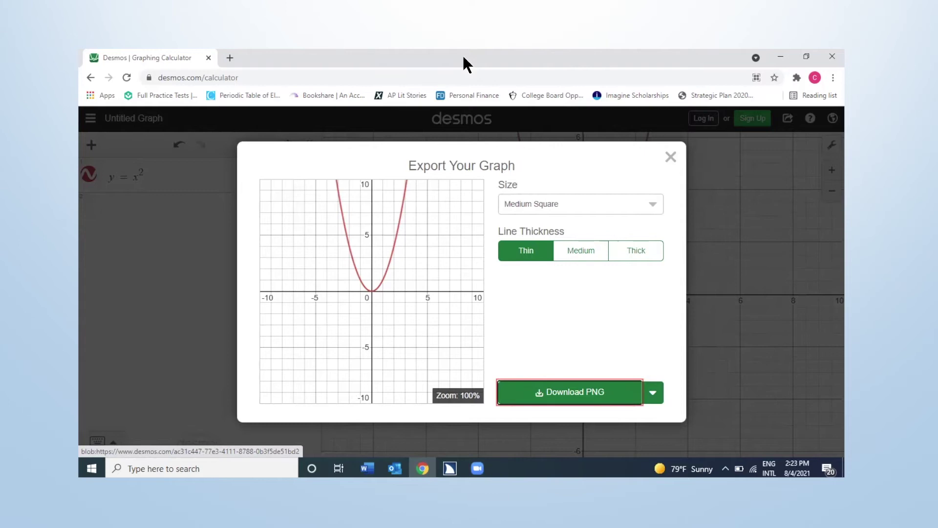
key(Return)
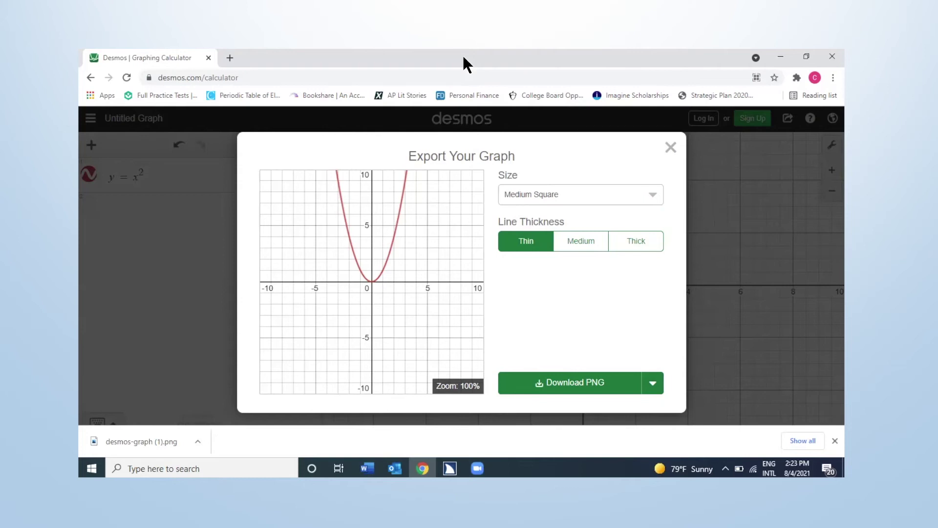
Switch to the blank Word document and show the Insert Pictures source options
key(alt+Tab)
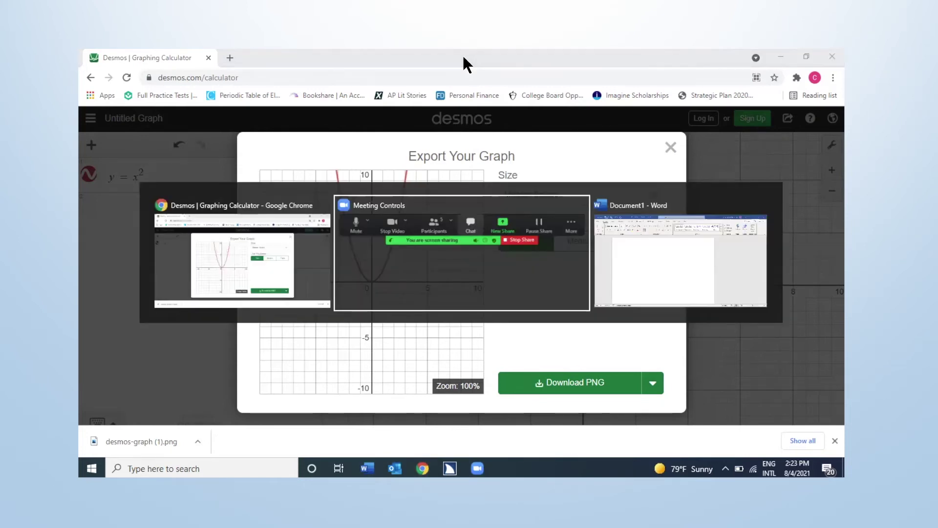
key(Tab)
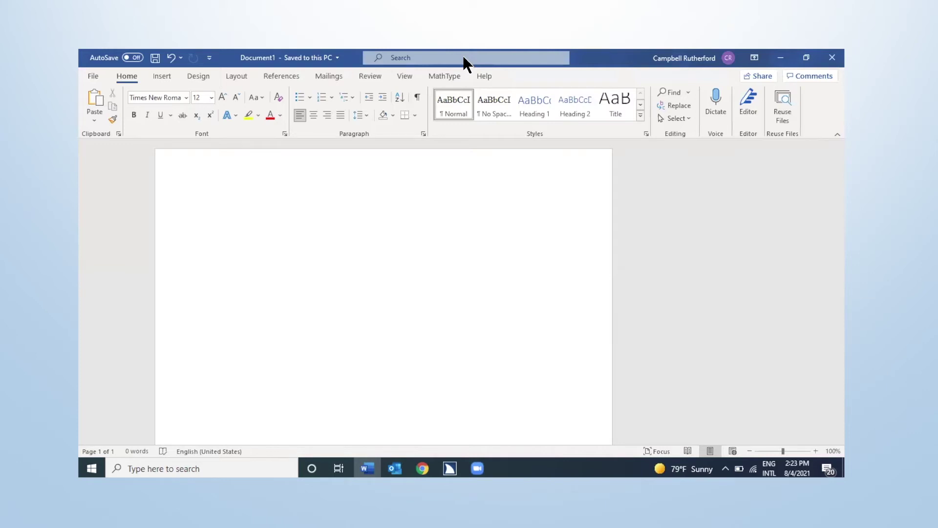
key(alt+n)
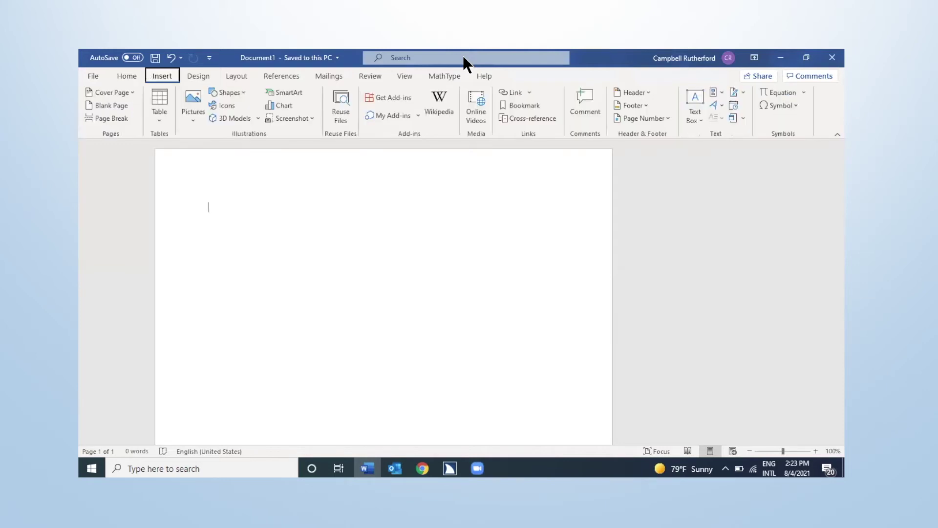
key(p)
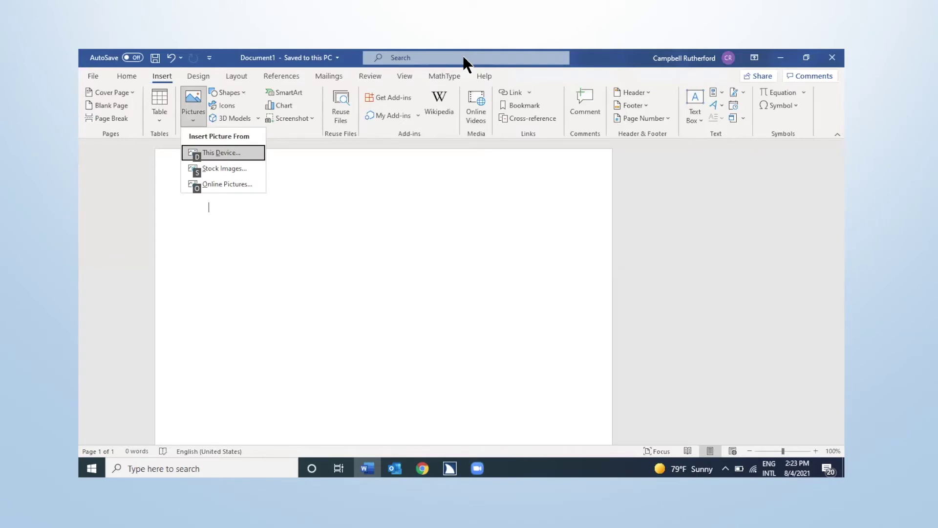
Insert from This Device, selecting desmos-graph (1).png in the Downloads folder
key(d)
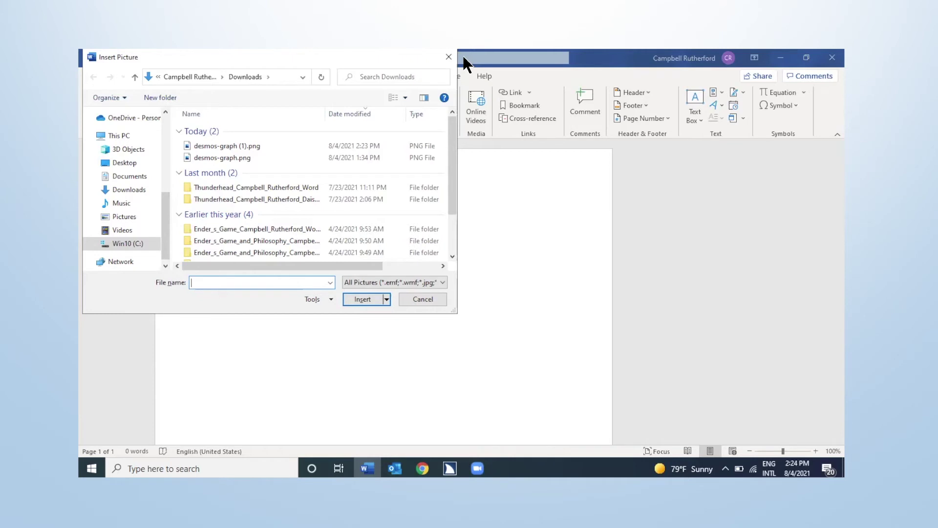
key(alt+d)
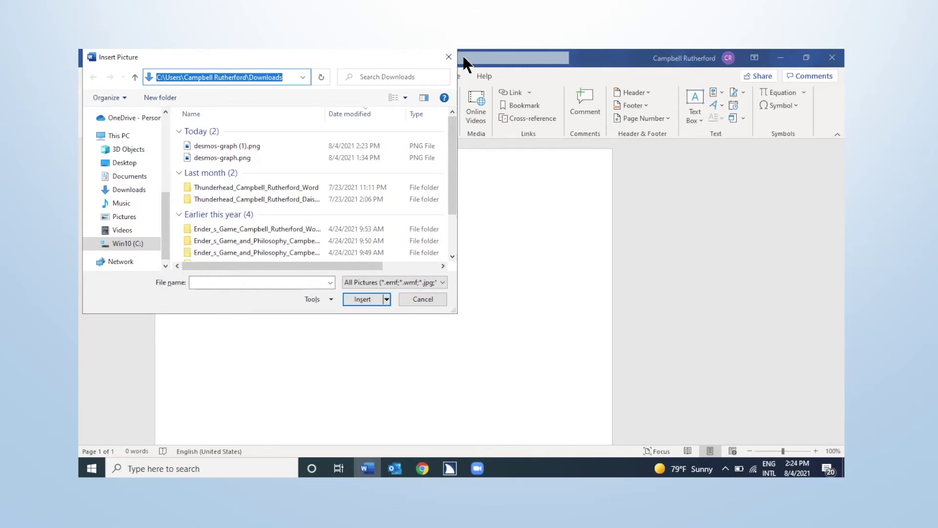
key(Escape)
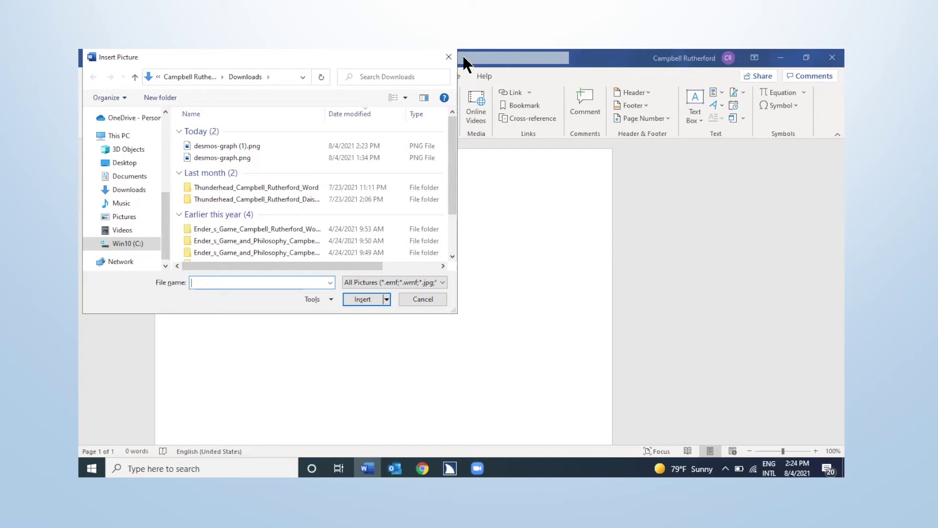
text(des)
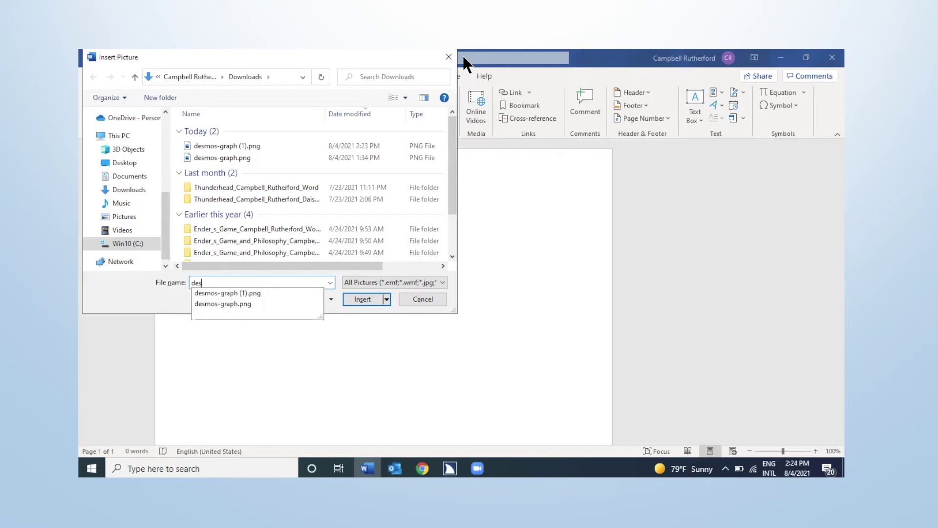
key(Down)
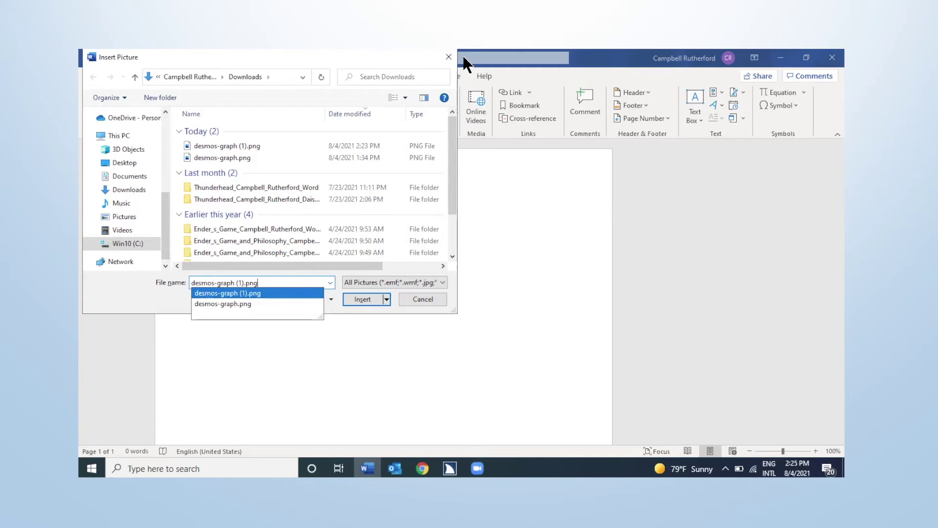
Insert desmos-graph (1).png into the document and dismiss the Layout Options flyout
key(Return)
key(Return)
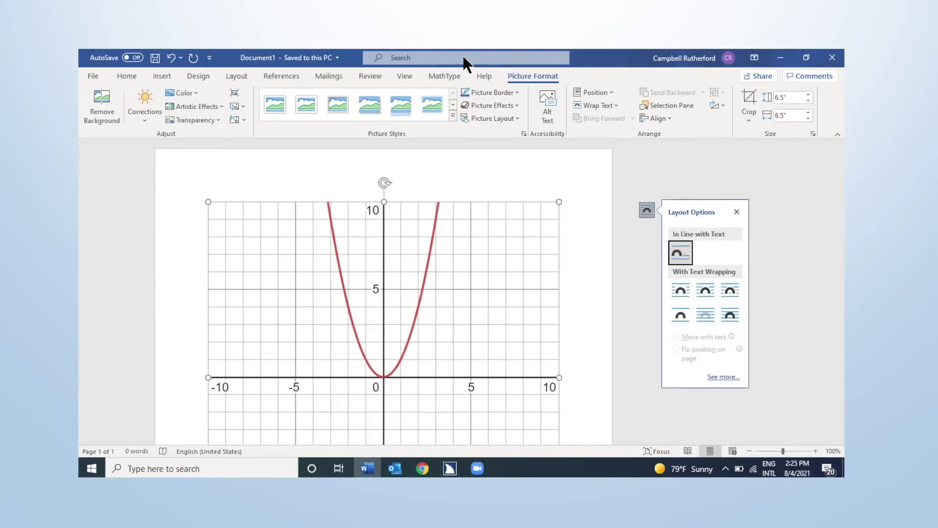
key(Escape)
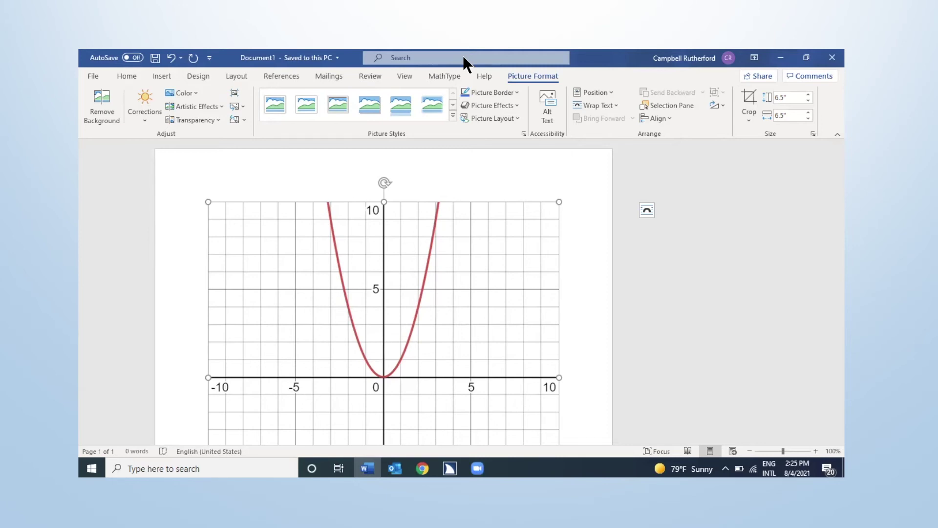
Unlock the aspect ratio and set the graph picture's height and width to 2.5 inches
key(shift+F10)
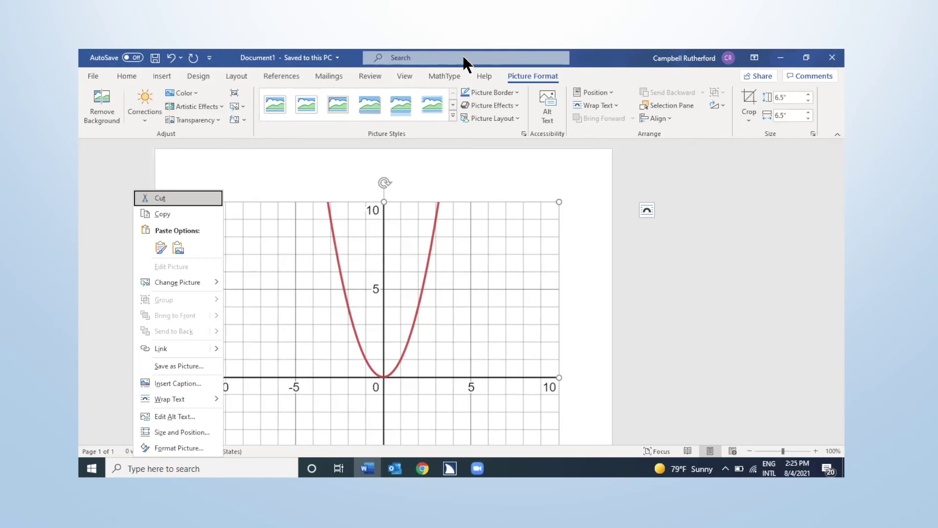
key(z)
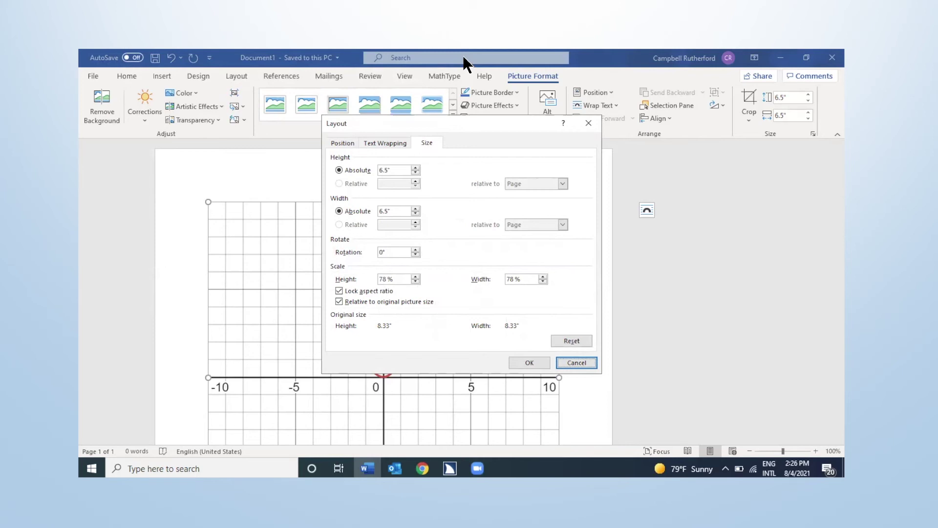
key(alt+a)
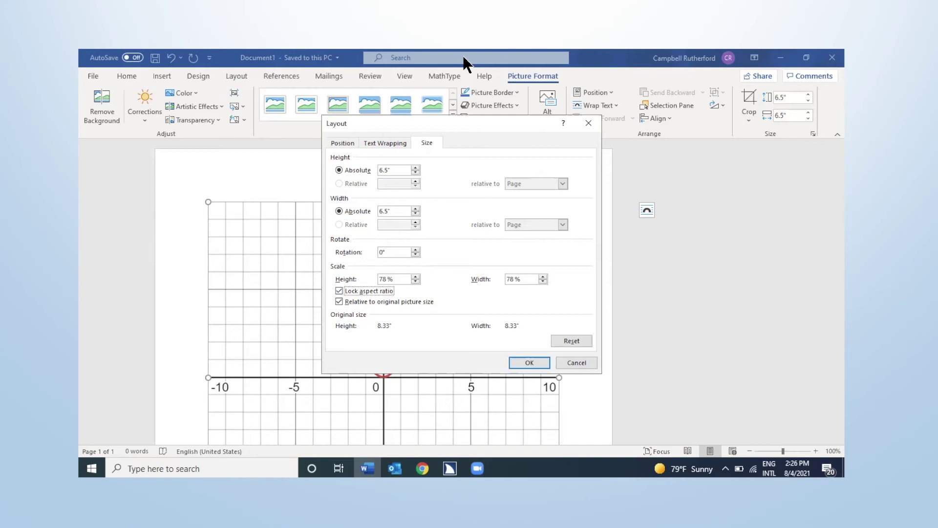
key(shift+Tab)
key(shift+Tab)
key(shift+Tab)
key(shift+Tab)
text(2,5)
key(shift+Tab)
key(shift+Tab)
key(Return)
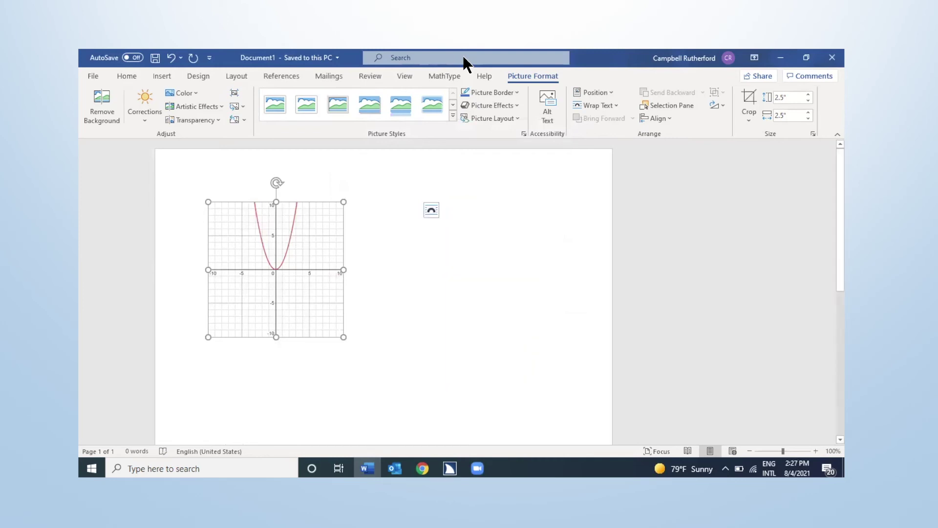
Bring up the context menu for the 2.5-inch graph picture
key(shift+F10)
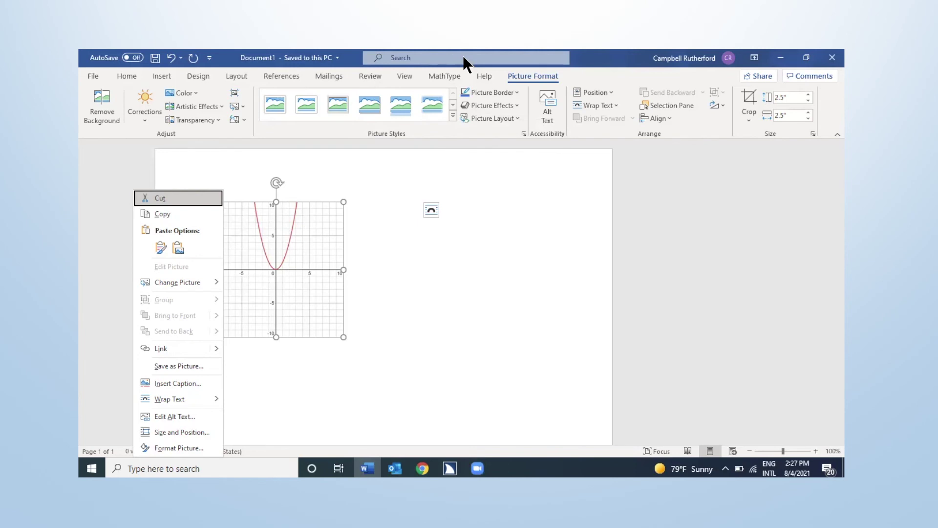
Replace the picture's auto-generated alt text with 'y = x^2'
key(a)
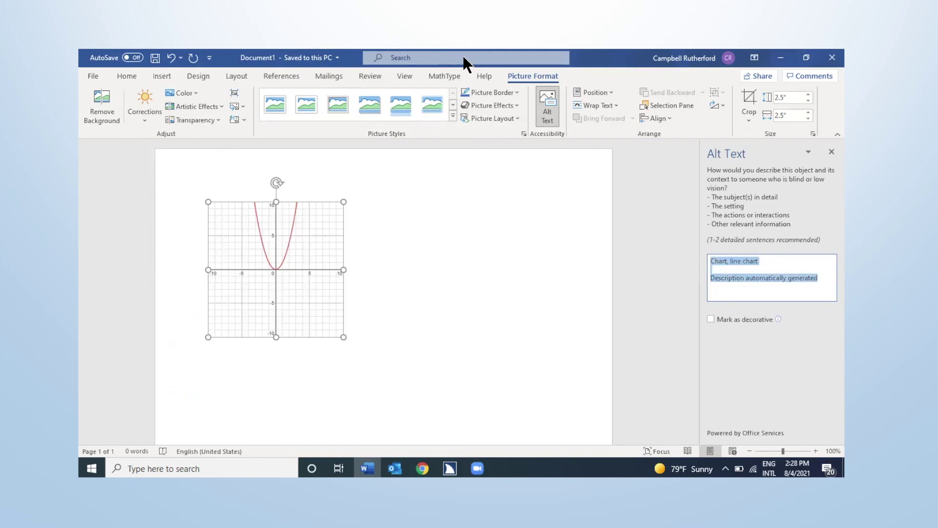
text(y)
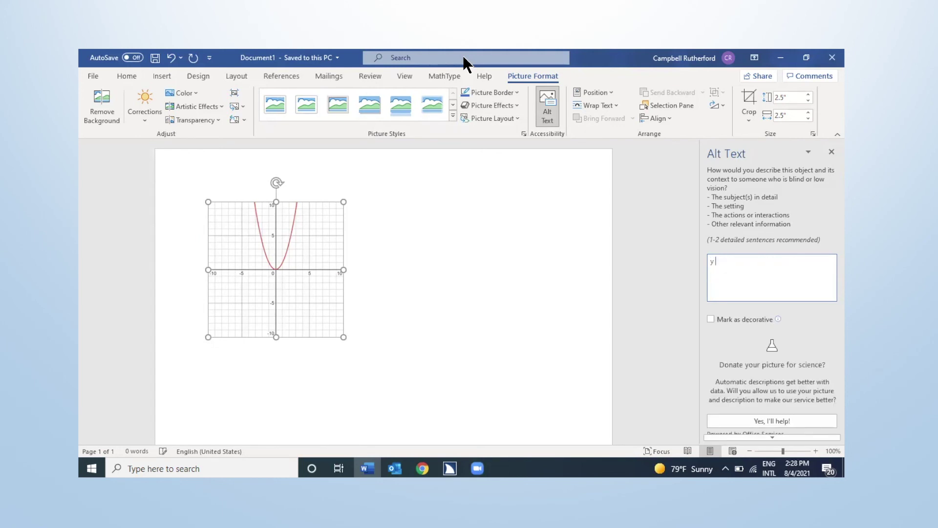
text( = x)
text(^2)
key(ctrl+space)
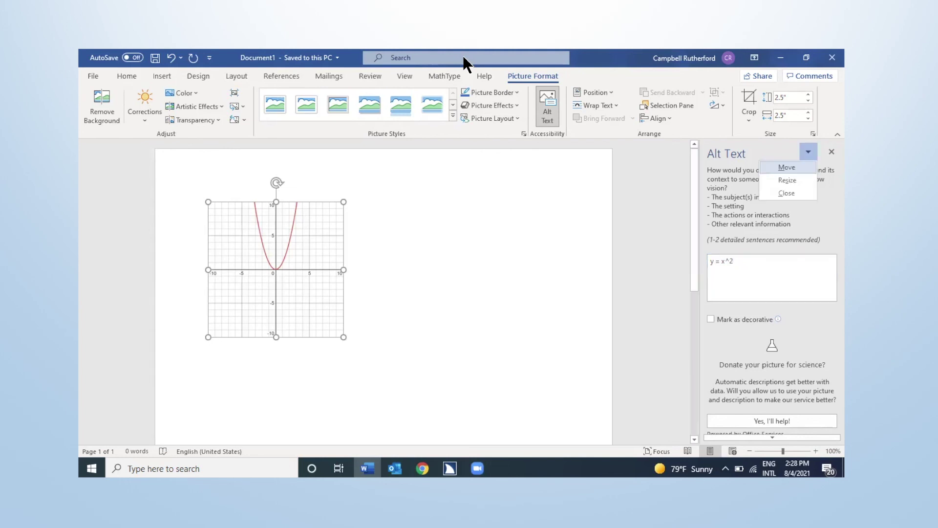
Close the Alt Text pane from its options menu
key(c)
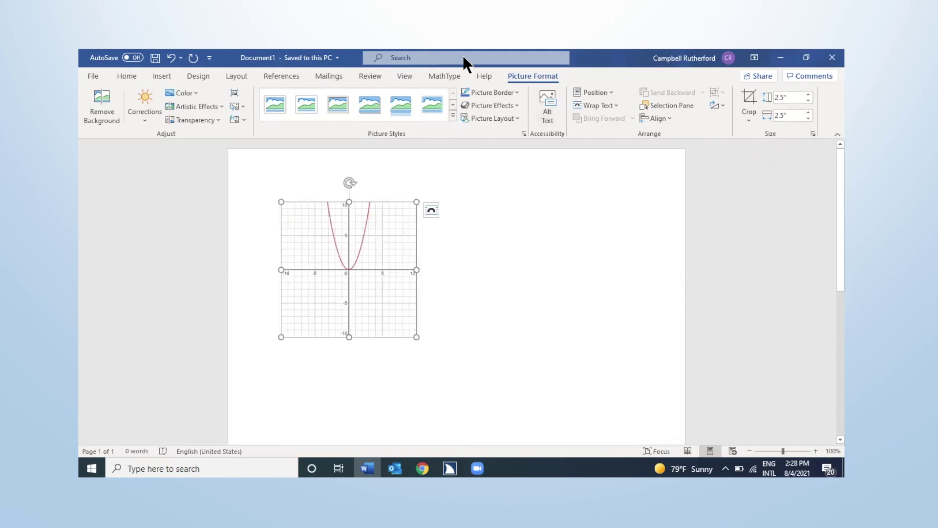